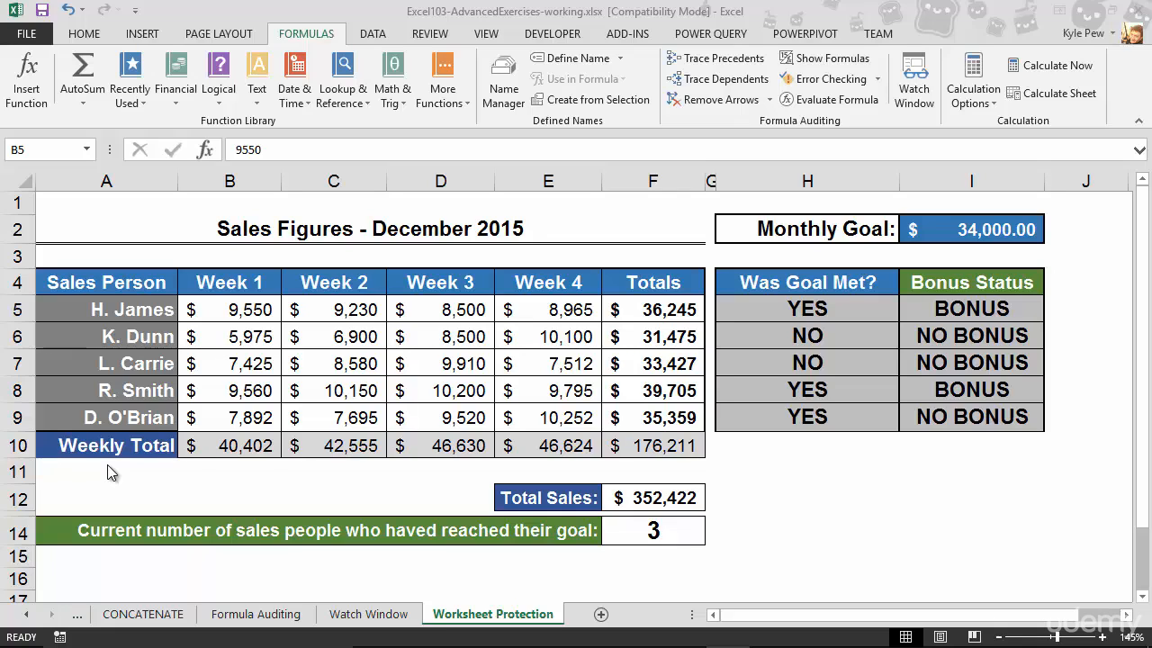
pyautogui.moveTo(223, 311); pyautogui.dragTo(543, 410)
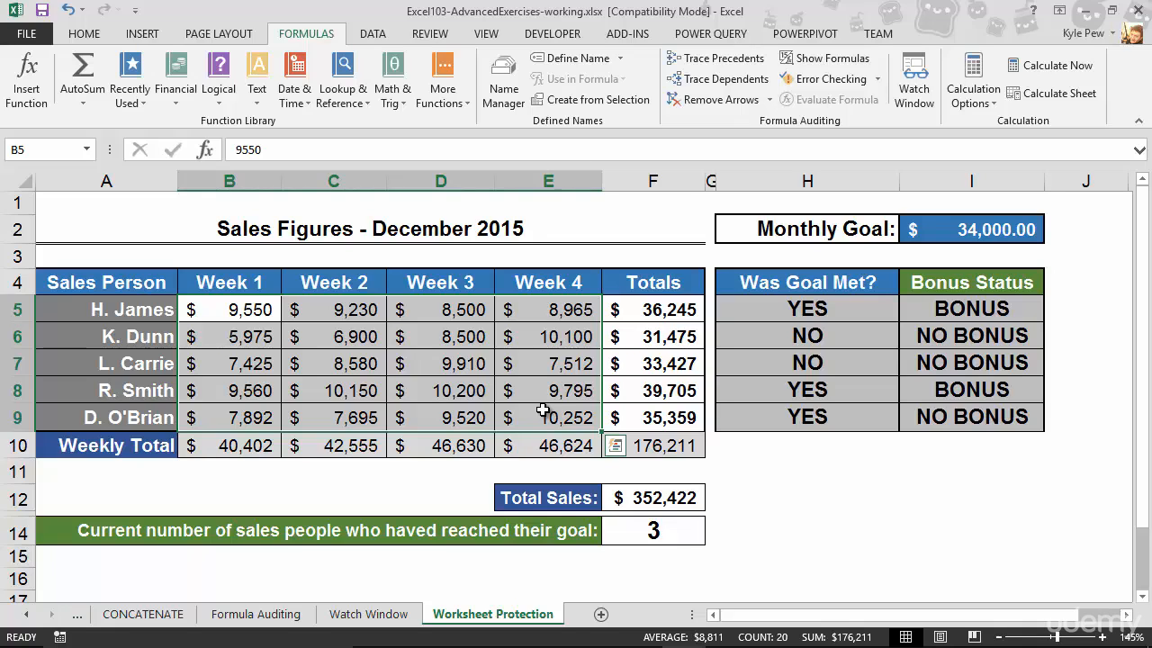
pyautogui.click(261, 317)
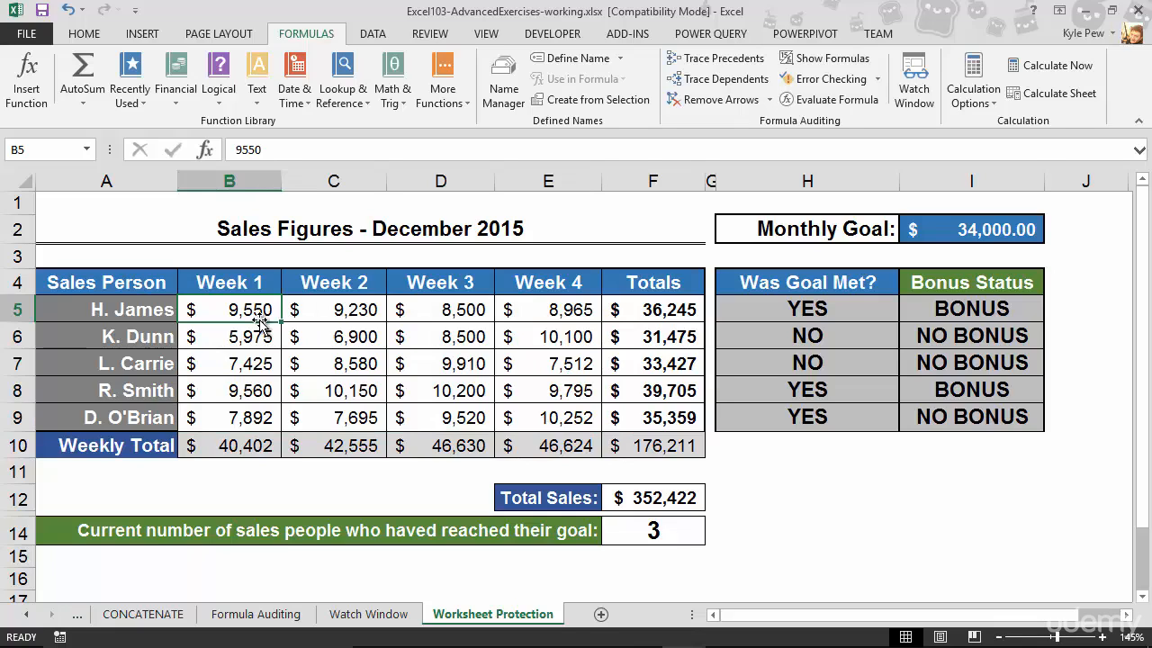
pyautogui.click(69, 209)
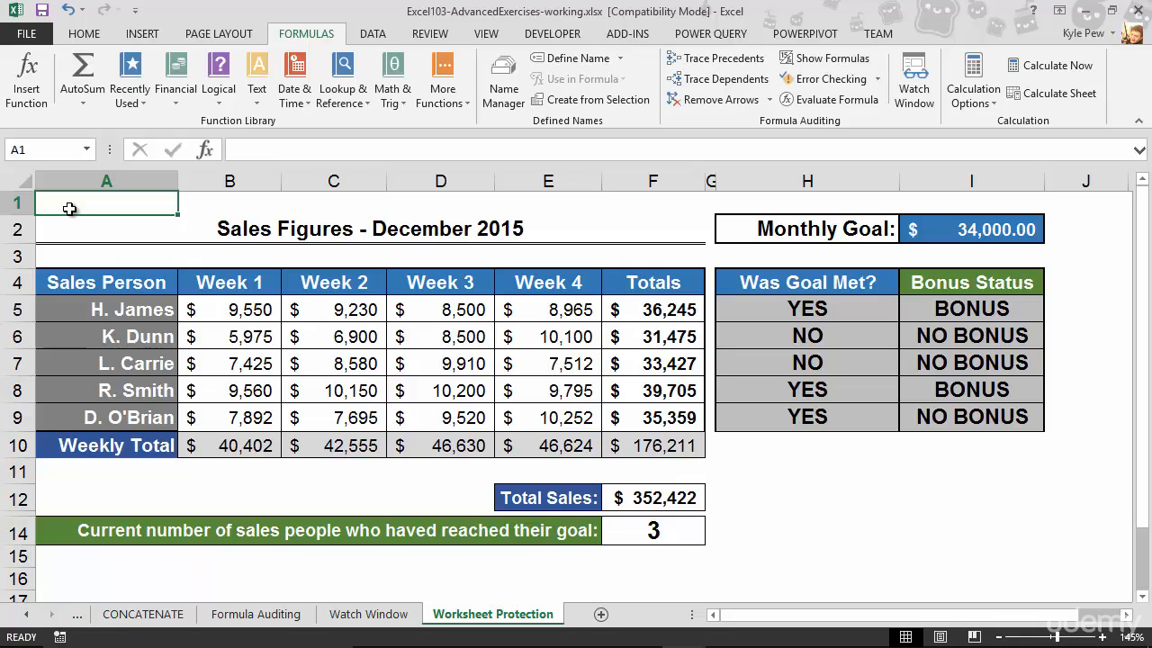
# - Enter the text Hello in empty cell H12
pyautogui.click(845, 497)
pyautogui.write('Hello')
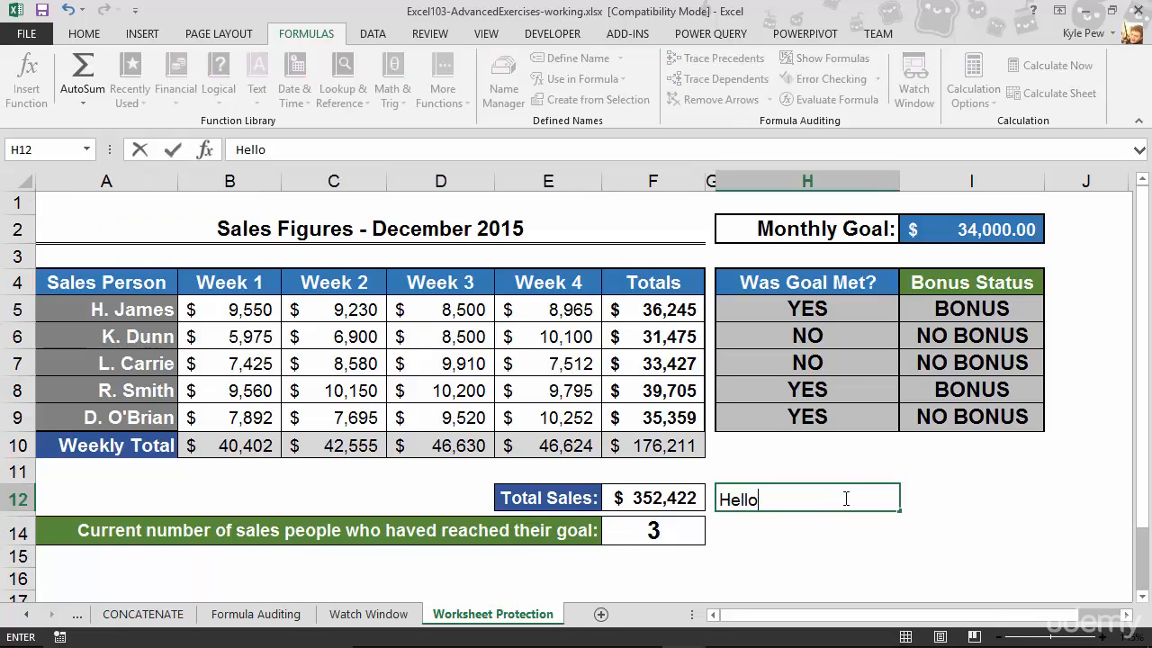
pyautogui.press('Up')
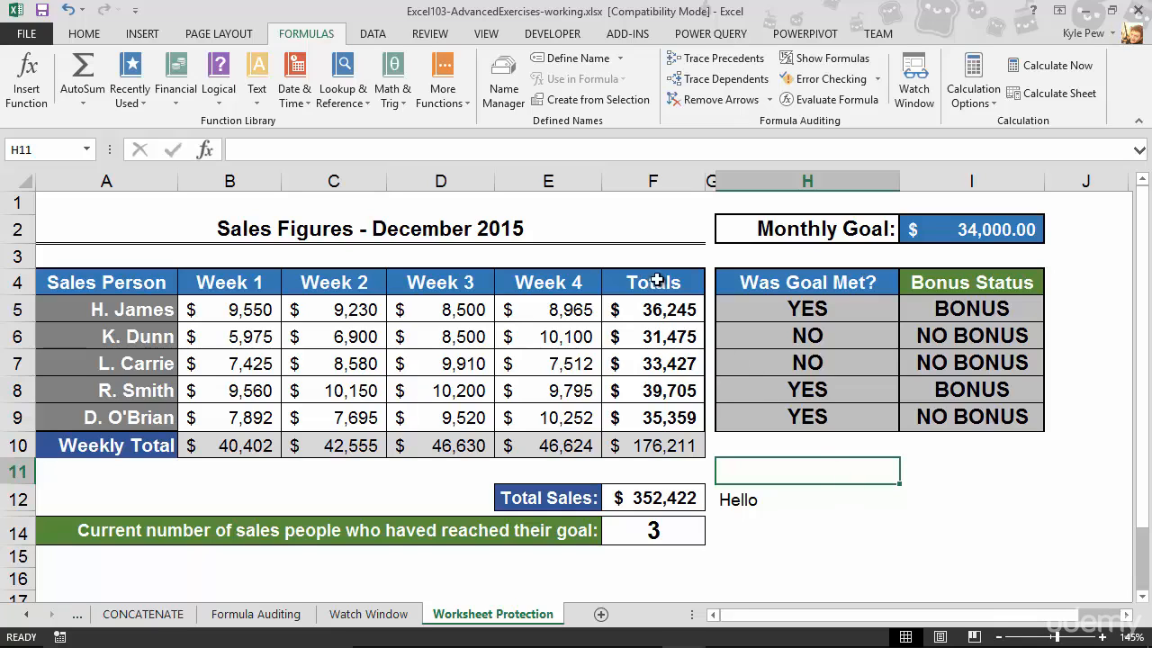
# - Clear the contents of cell H12
pyautogui.click(432, 34)
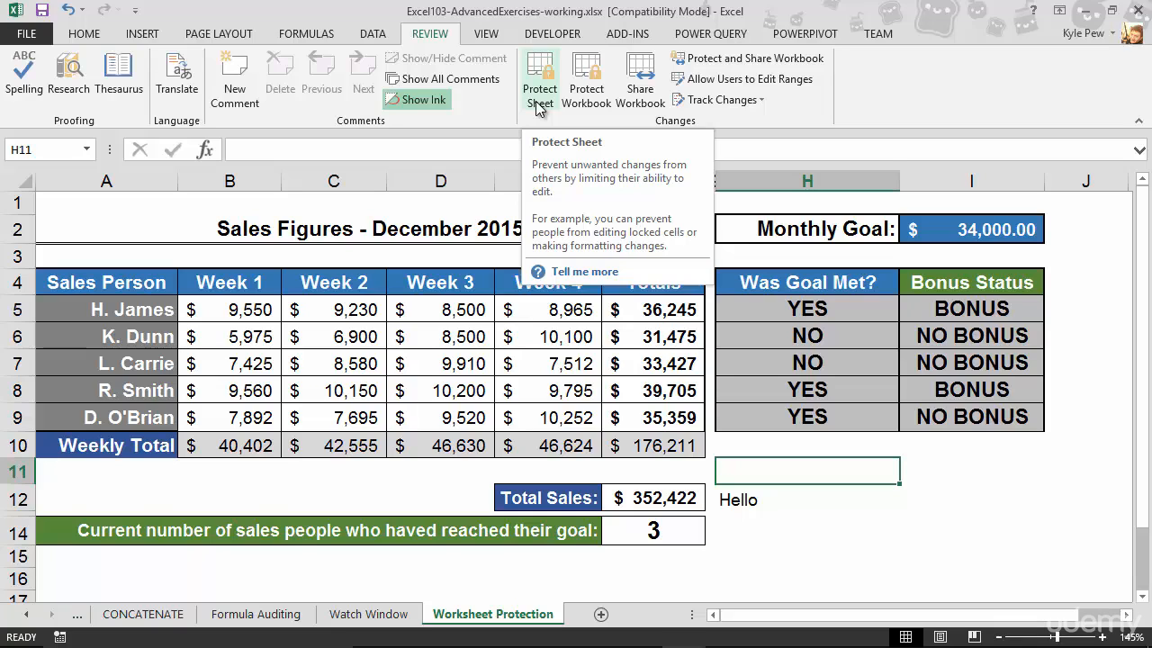
pyautogui.click(751, 500)
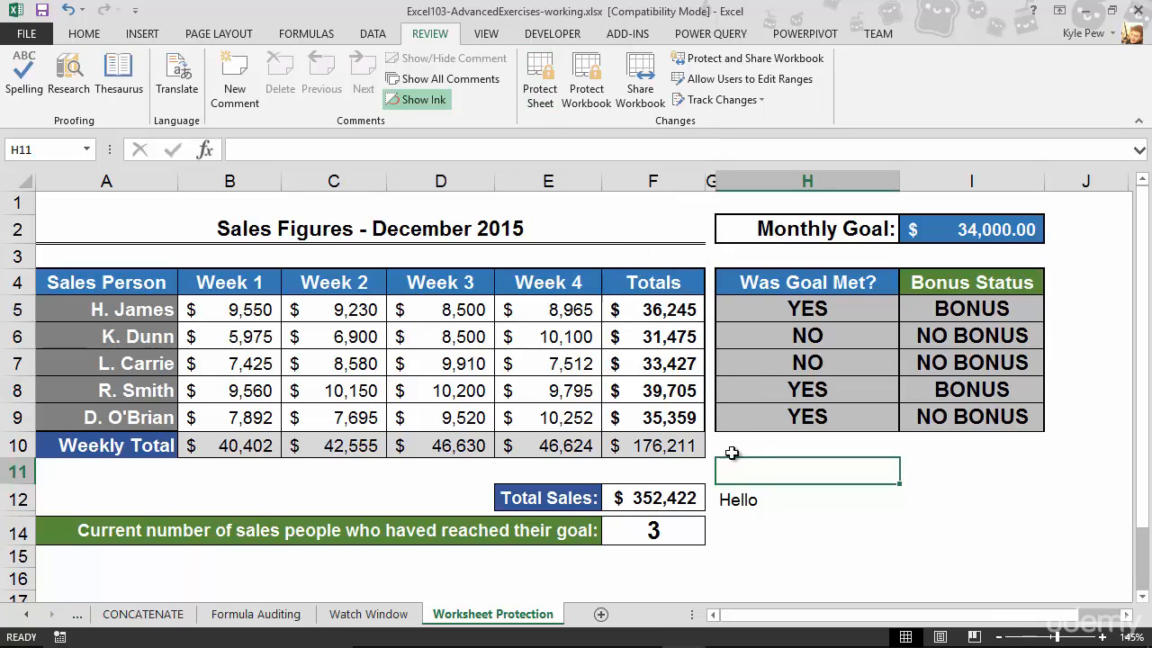
pyautogui.press('Delete')
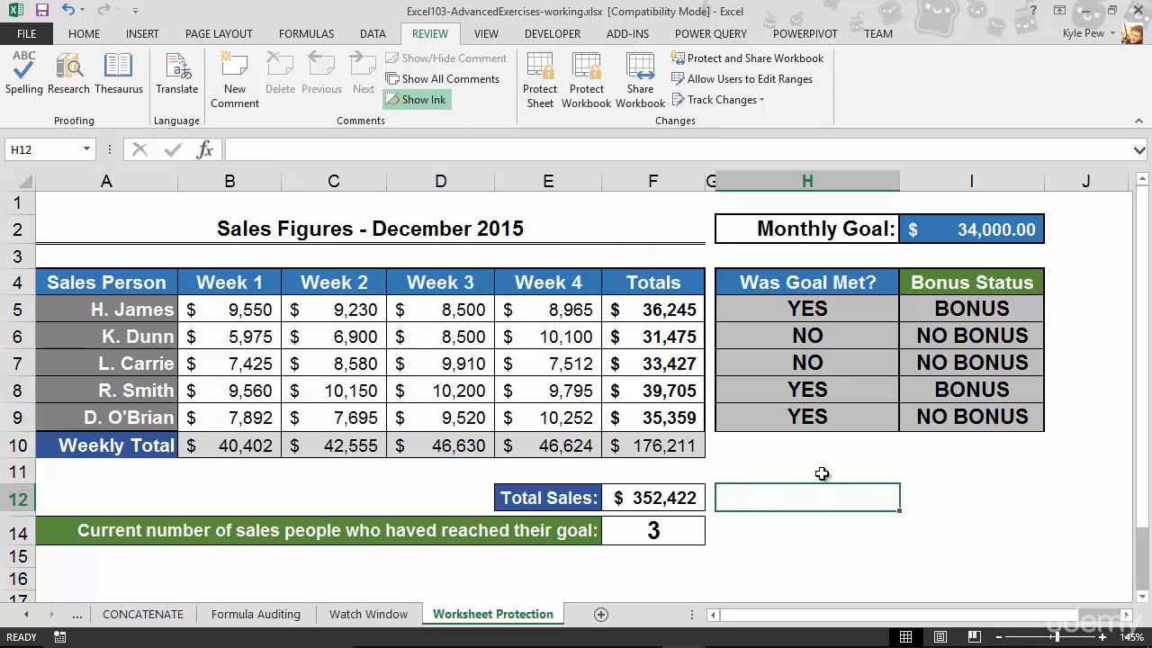
# - Unlock the weekly sales figure cells B5:E9 by turning off their Locked protection setting
pyautogui.click(219, 314)
pyautogui.moveTo(218, 314); pyautogui.dragTo(555, 426)
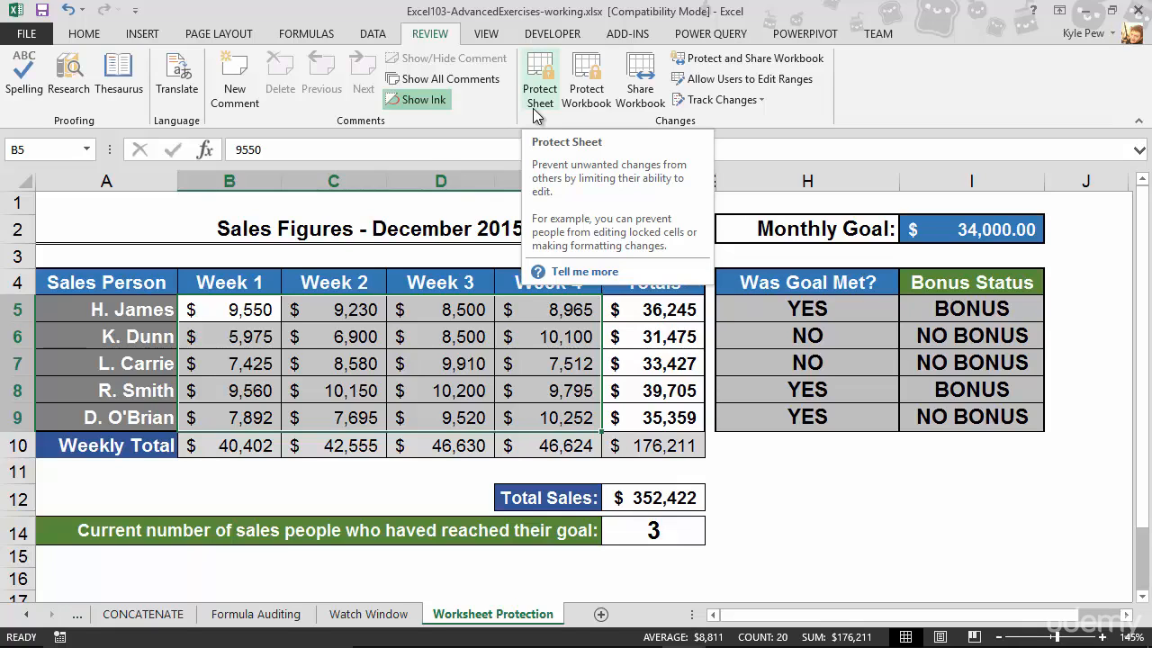
pyautogui.moveTo(240, 309); pyautogui.dragTo(555, 410)
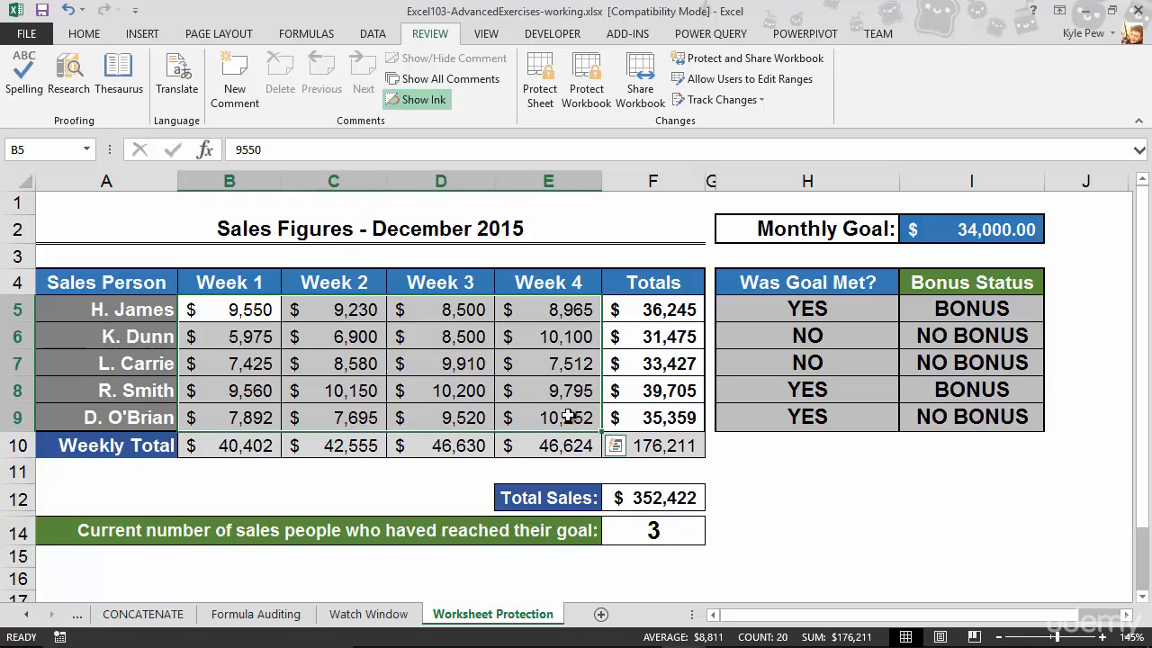
pyautogui.click(106, 40)
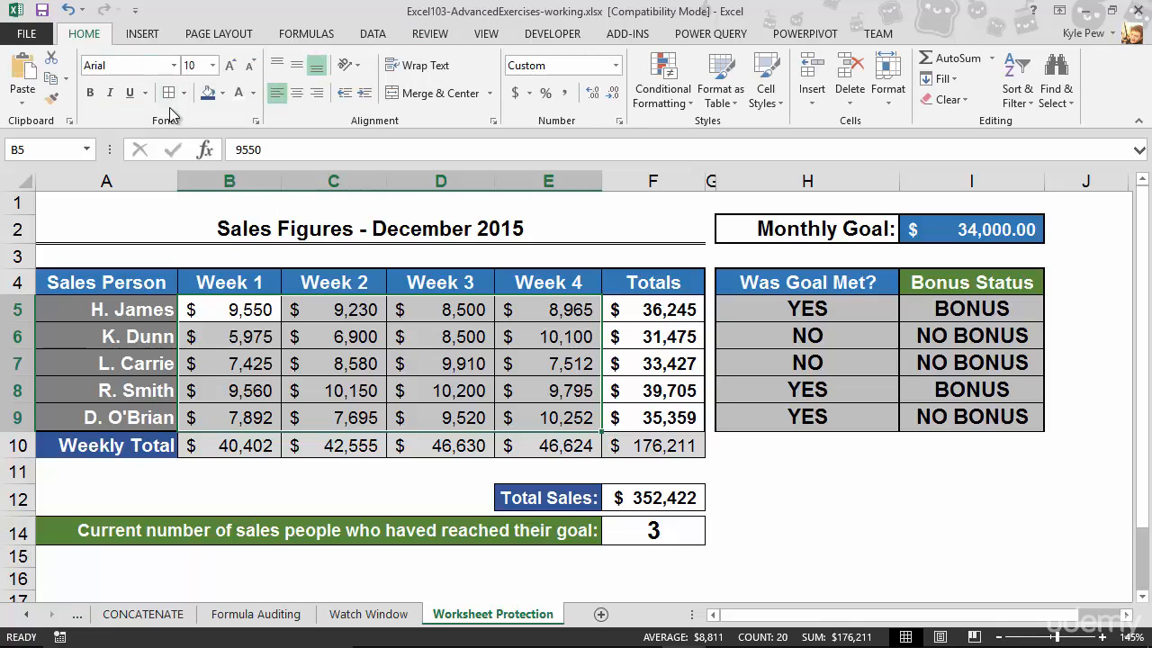
pyautogui.click(256, 119)
pyautogui.moveTo(495, 229); pyautogui.dragTo(185, 147)
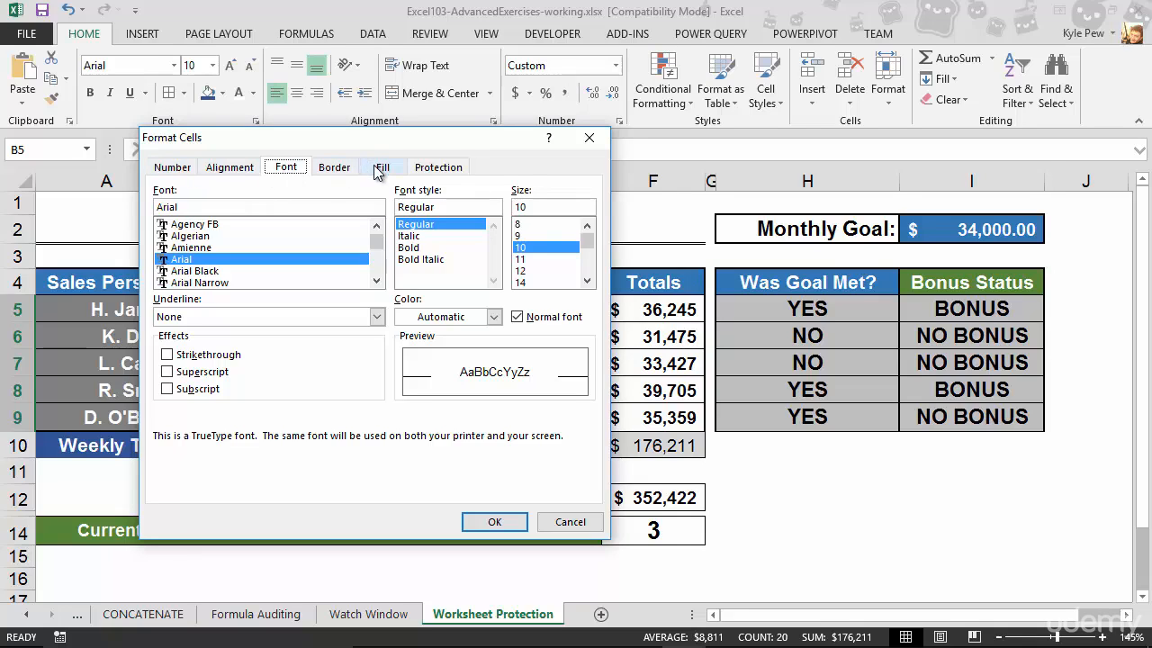
pyautogui.click(447, 171)
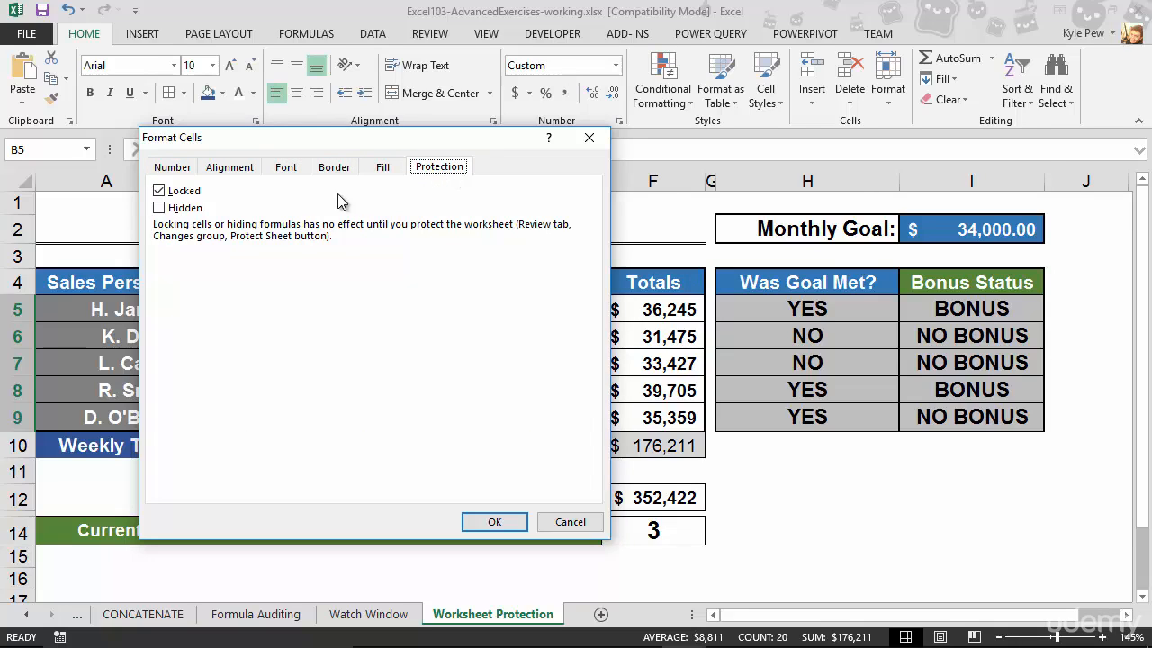
pyautogui.click(158, 191)
pyautogui.click(158, 192)
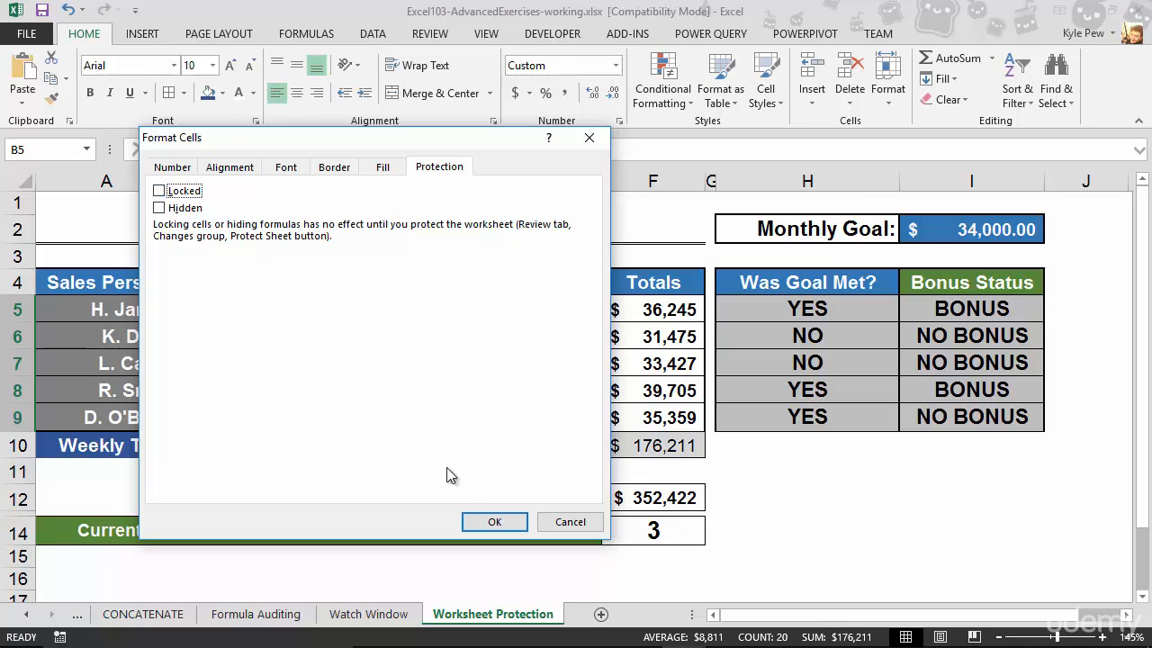
pyautogui.click(492, 522)
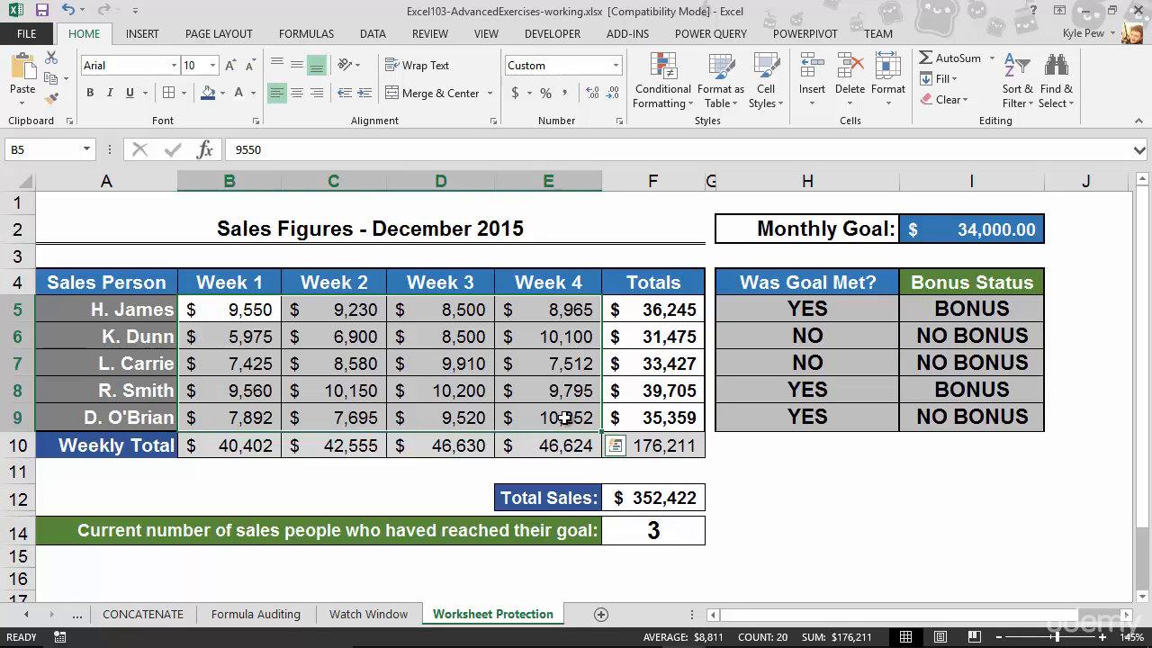
pyautogui.click(438, 417)
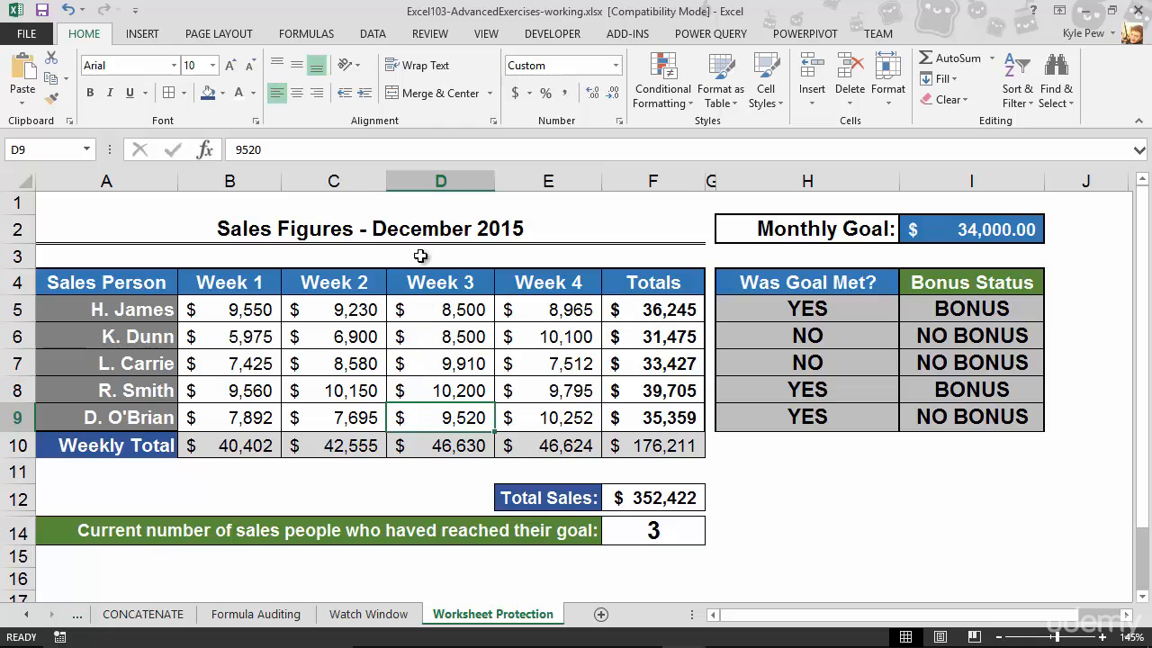
# - Protect the sheet with a password, entered and confirmed, allowing users only to select locked and unlocked cells
pyautogui.click(430, 34)
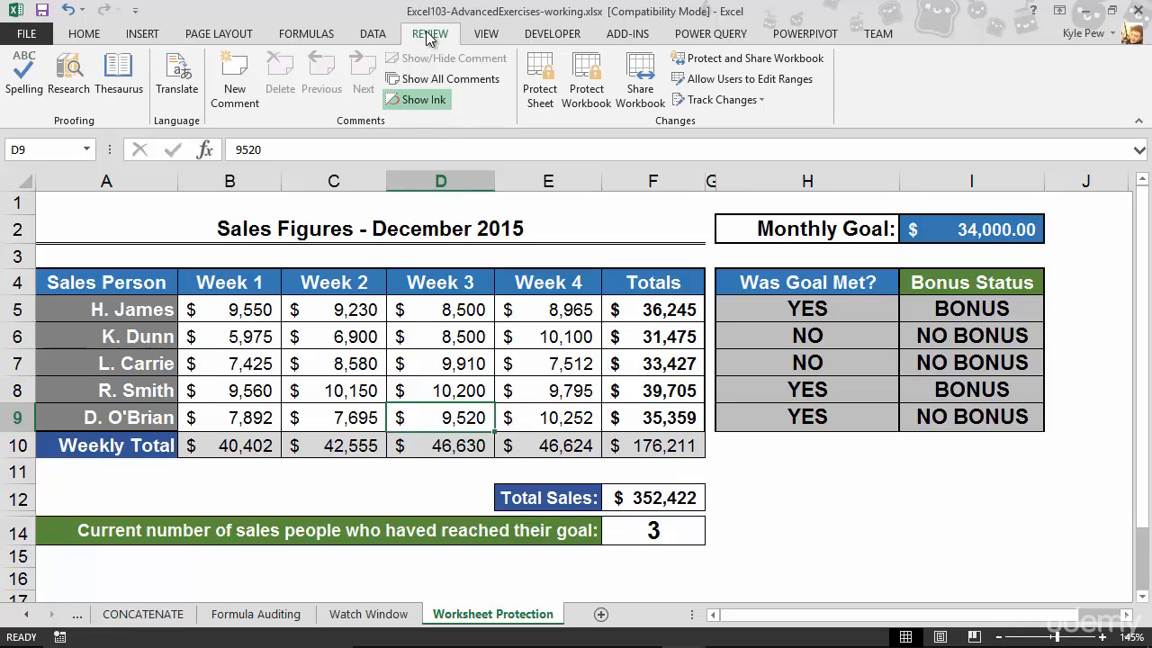
pyautogui.click(537, 99)
pyautogui.moveTo(355, 216); pyautogui.dragTo(297, 176)
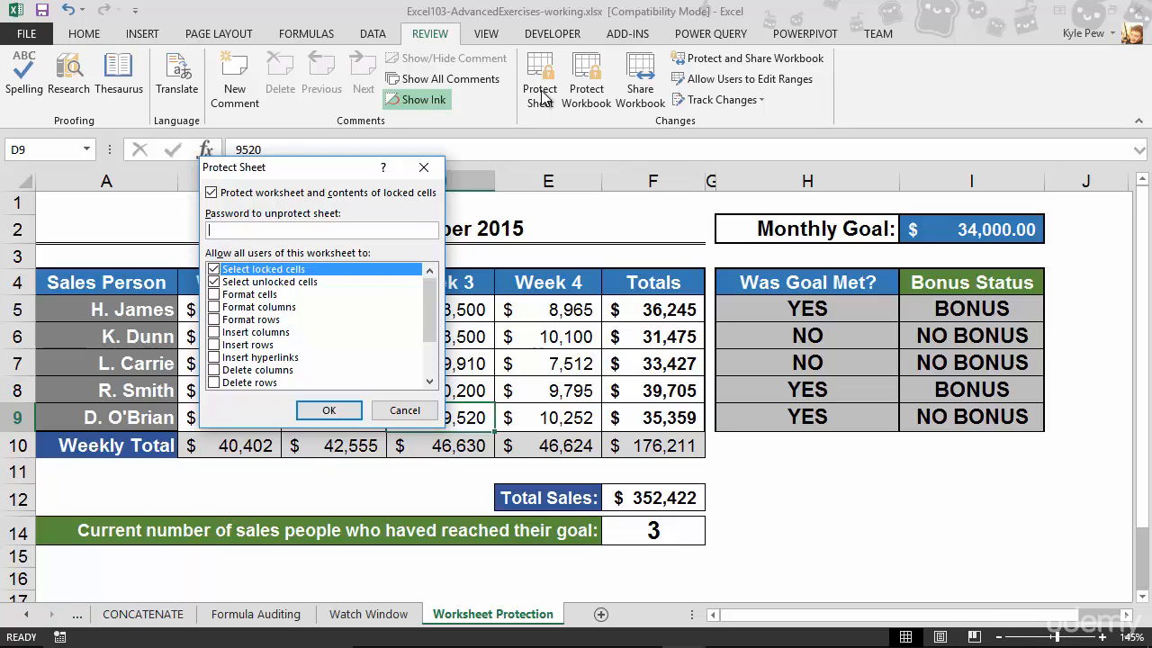
pyautogui.write('12345678')
pyautogui.moveTo(426, 335)
pyautogui.mouseDown()
pyautogui.moveTo(419, 364)
pyautogui.moveTo(425, 326)
pyautogui.mouseUp()
pyautogui.click(326, 410)
pyautogui.write('password')
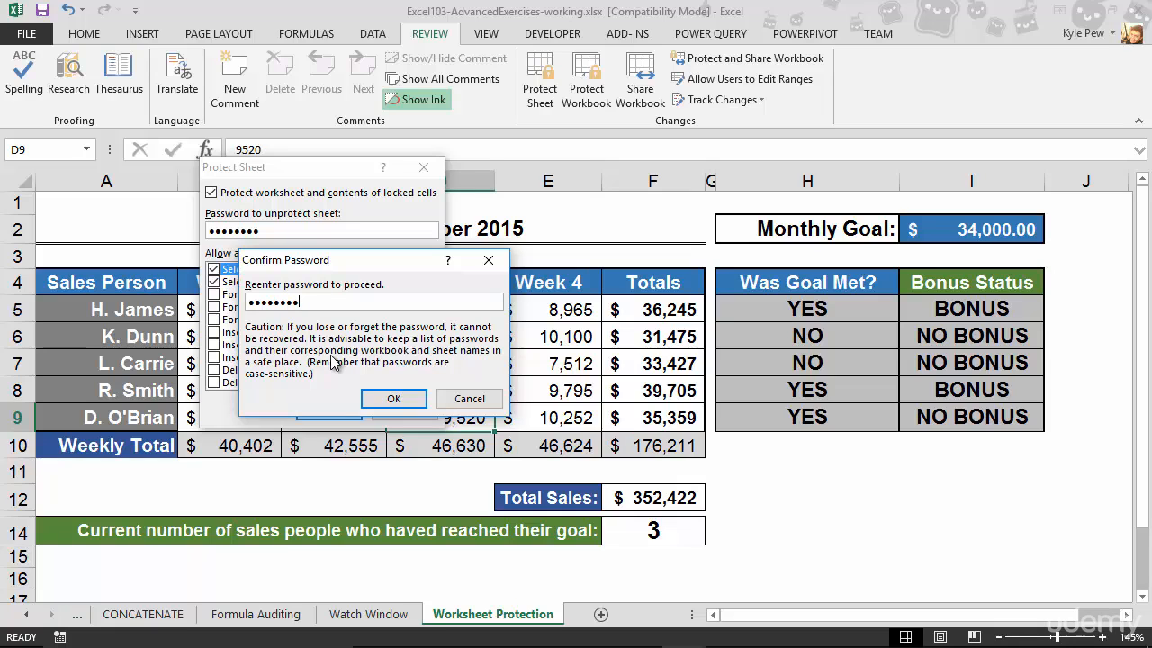
pyautogui.click(378, 399)
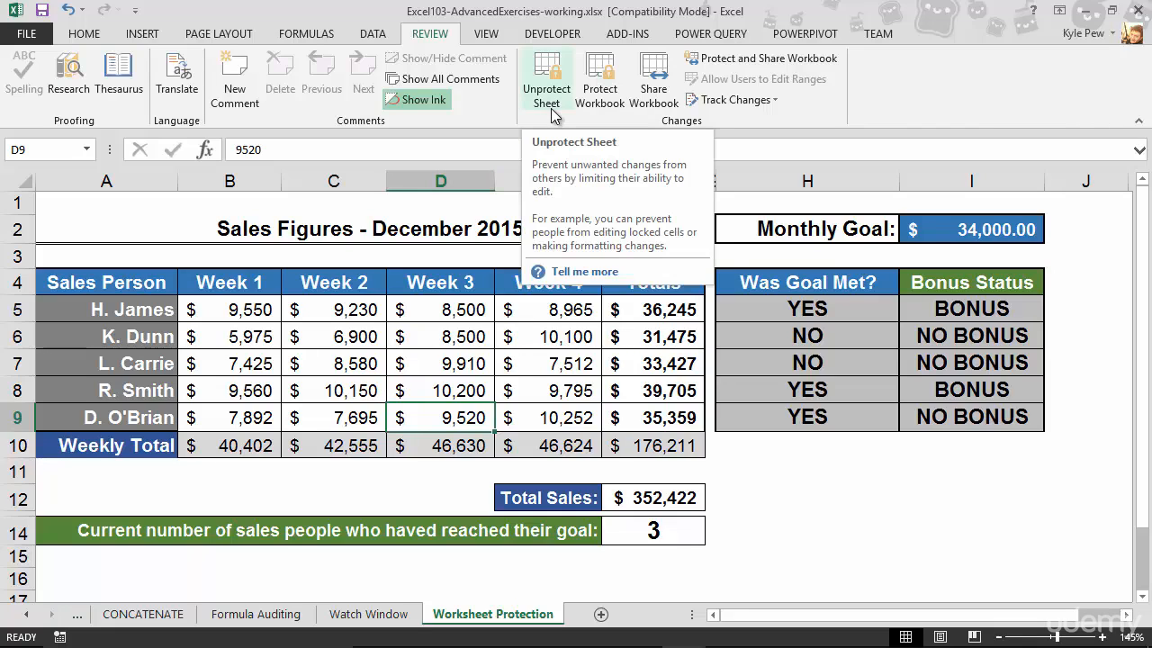
# - Try to edit the locked formulas in total cell F6 and Total Sales cell F12
pyautogui.click(673, 335)
pyautogui.doubleClick(667, 385)
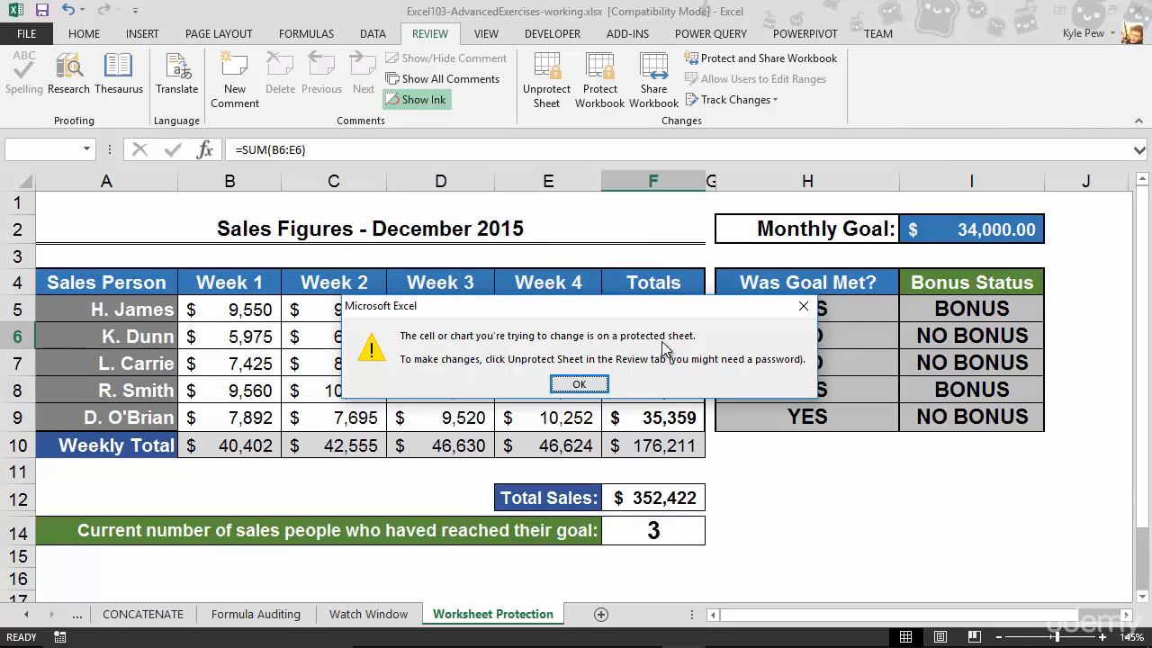
pyautogui.click(621, 499)
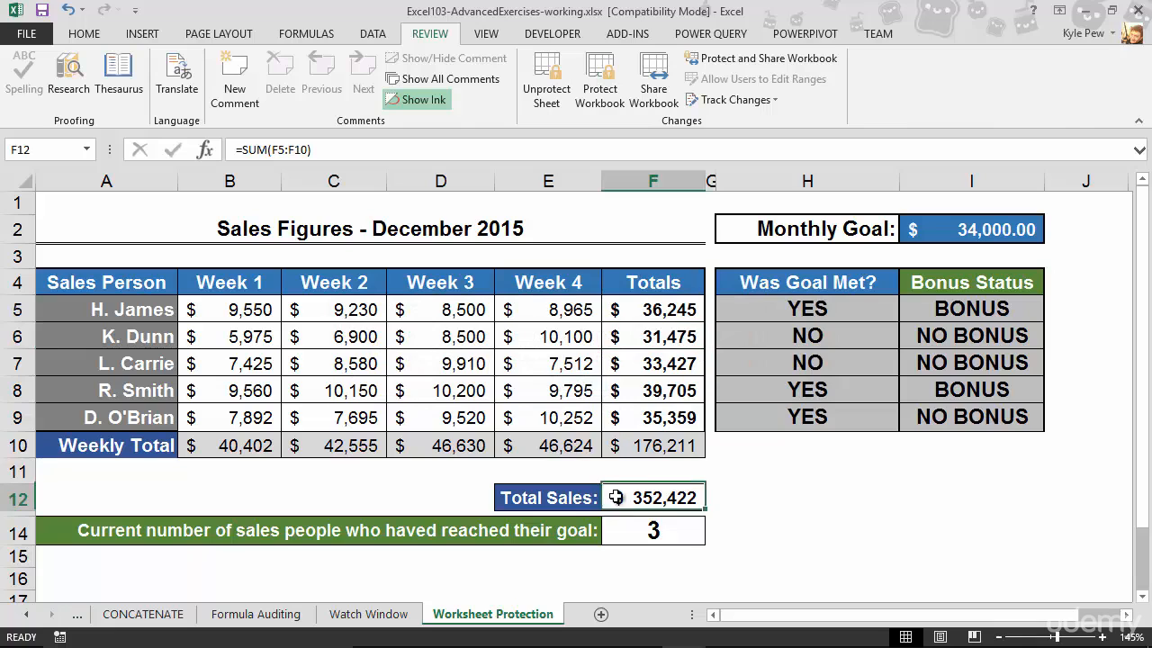
pyautogui.doubleClick(621, 499)
pyautogui.click(579, 383)
# - Set the Week 2 sales figure in unlocked cell C6 to 7000
pyautogui.click(350, 340)
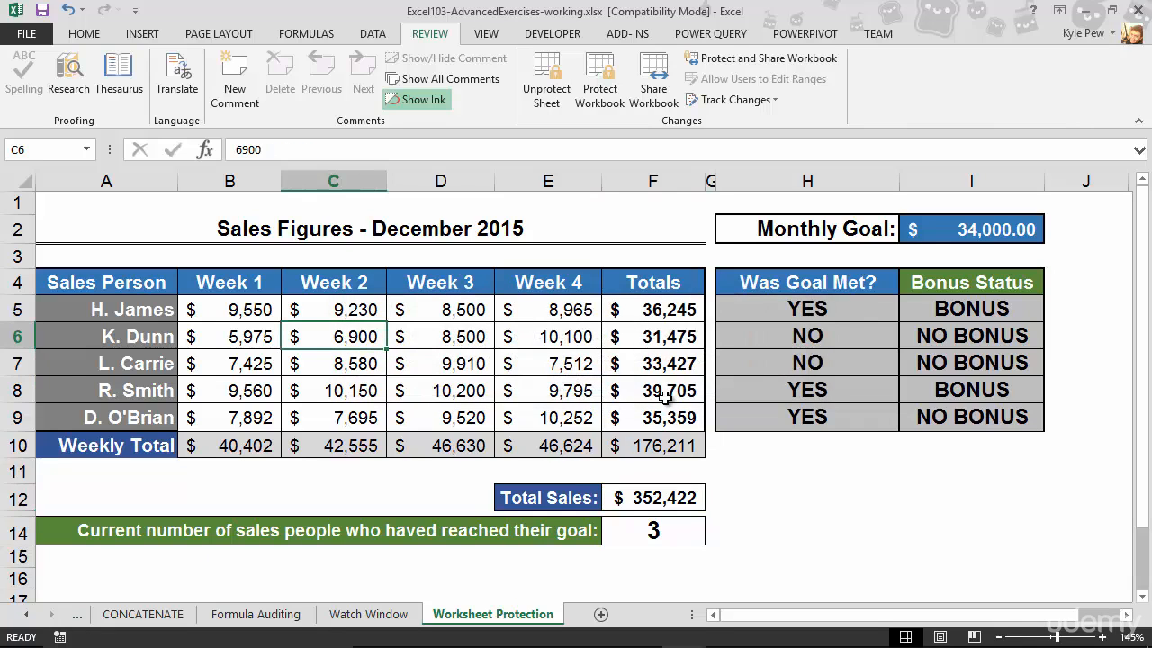
pyautogui.write('7000')
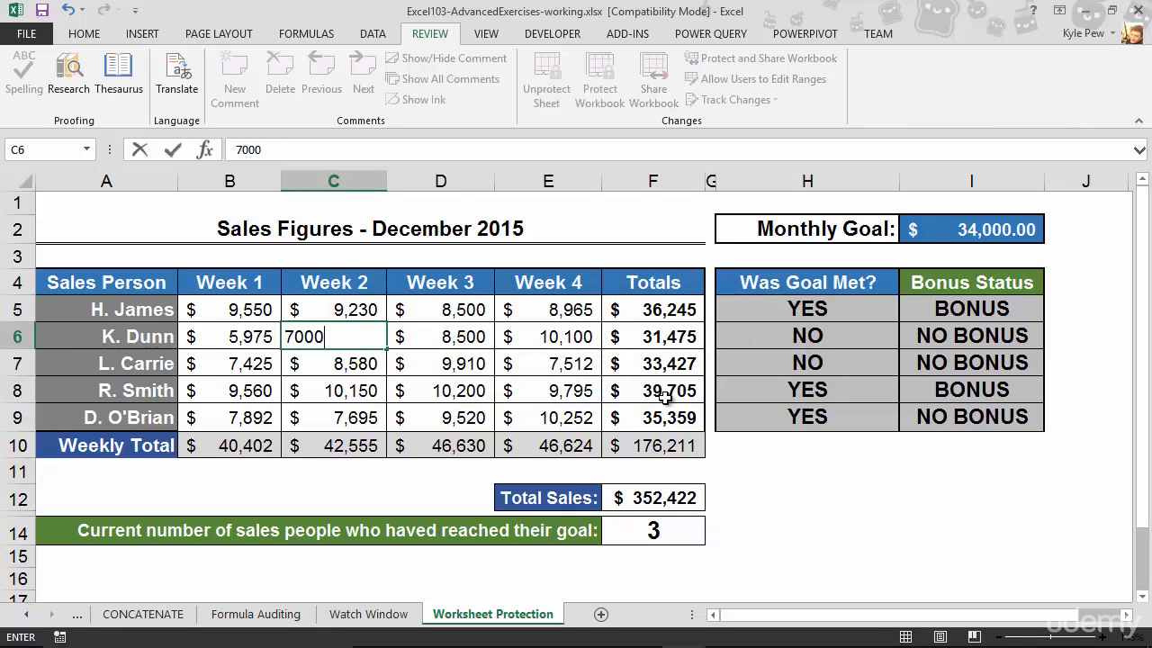
pyautogui.press('Return')
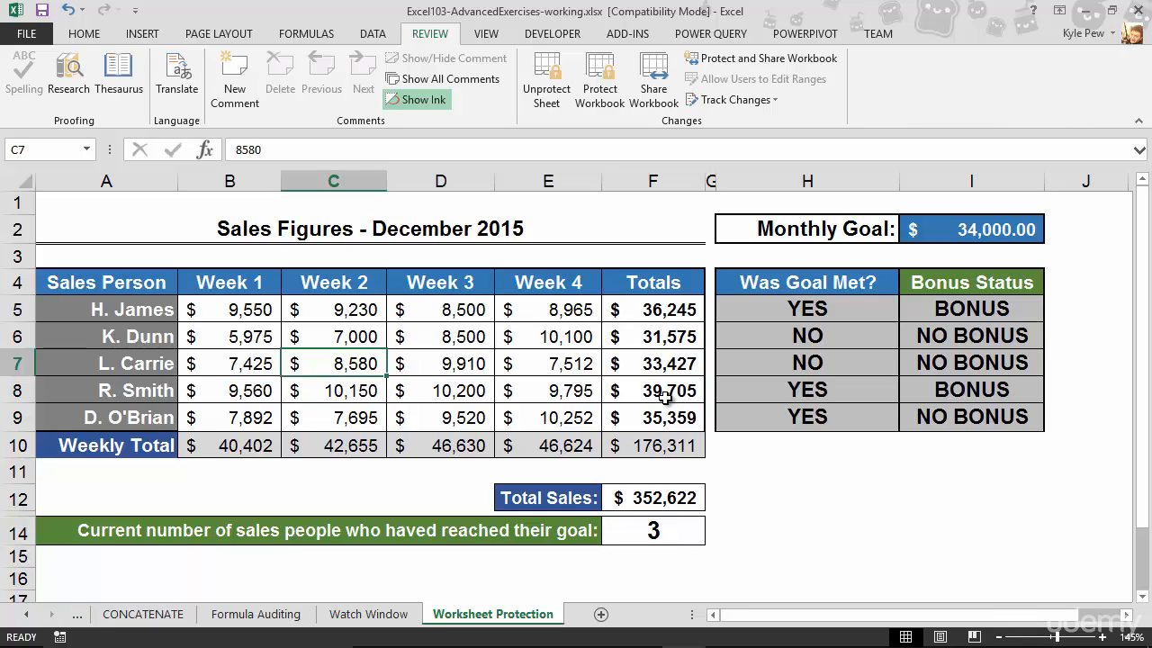
# - Set the Week 2 sales figure in cell C6 to 6,900
pyautogui.click(356, 338)
pyautogui.write('6,900')
pyautogui.press('Return')
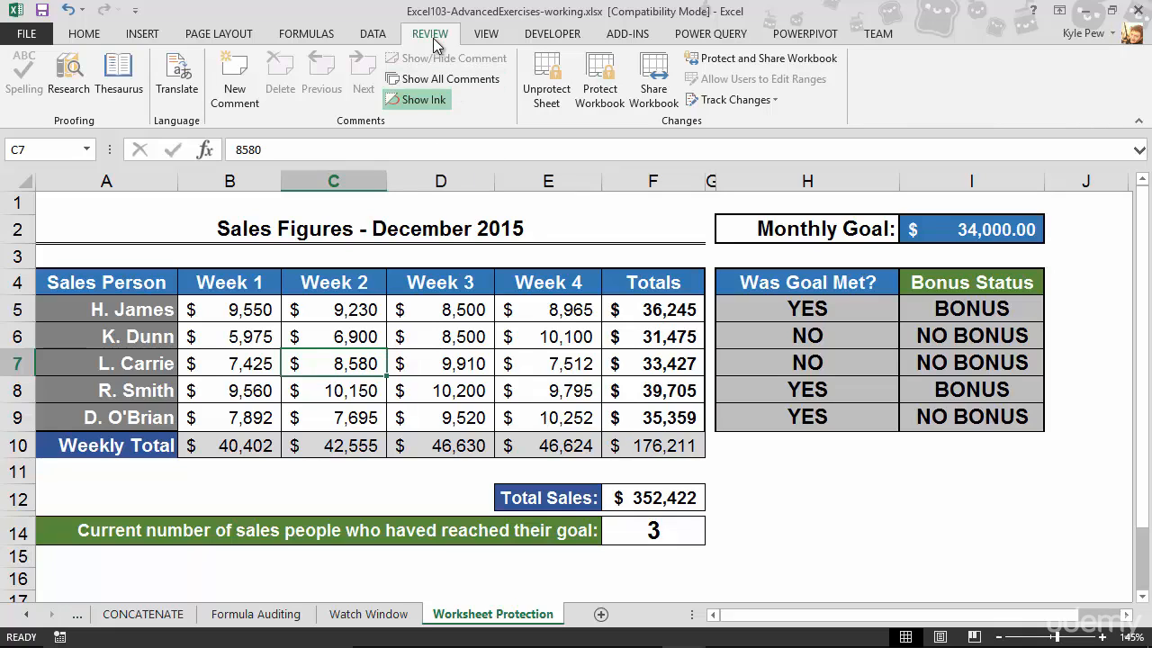
# - Unprotect the sheet by entering the sheet protection password
pyautogui.click(557, 113)
pyautogui.write('••••')
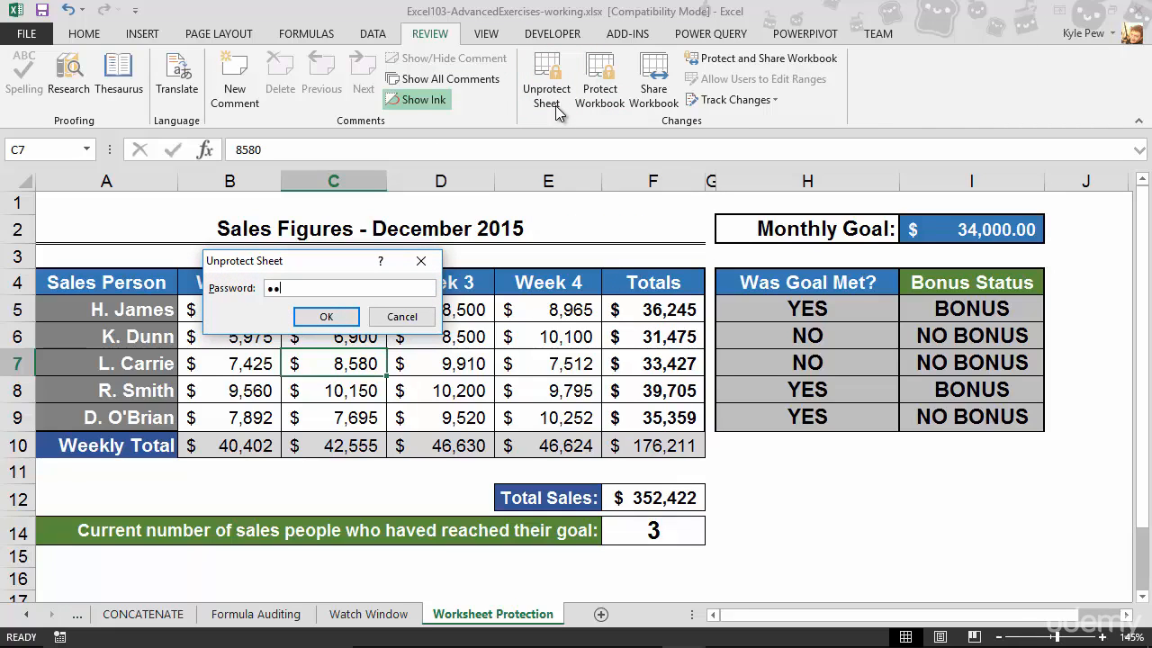
pyautogui.write('••••')
pyautogui.click(306, 318)
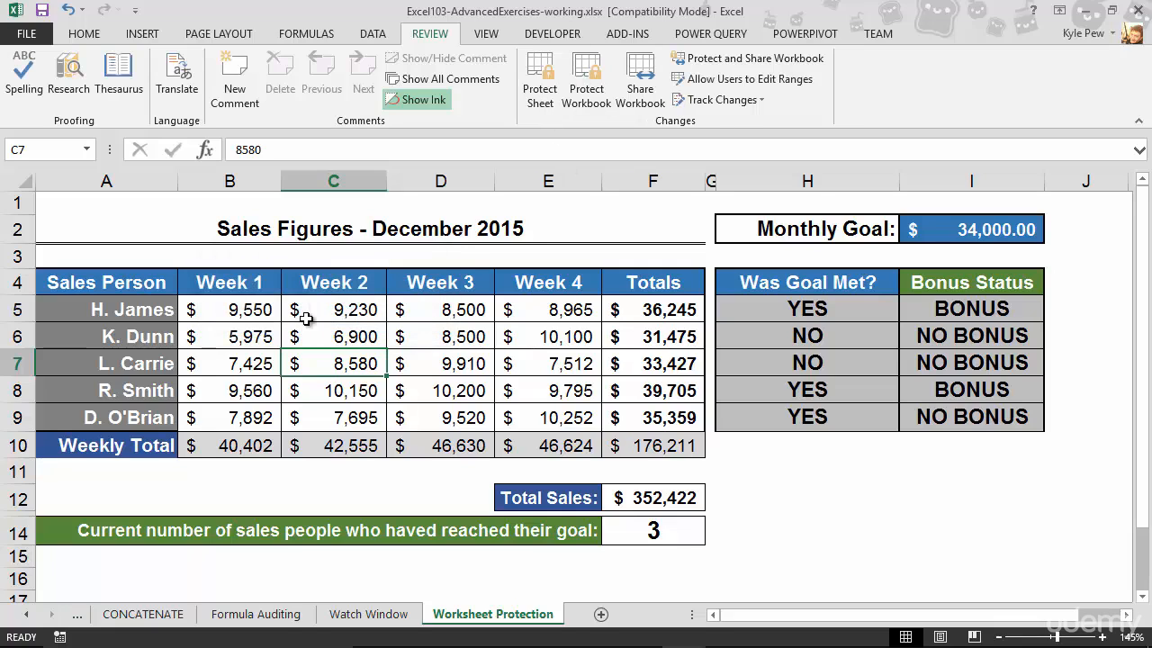